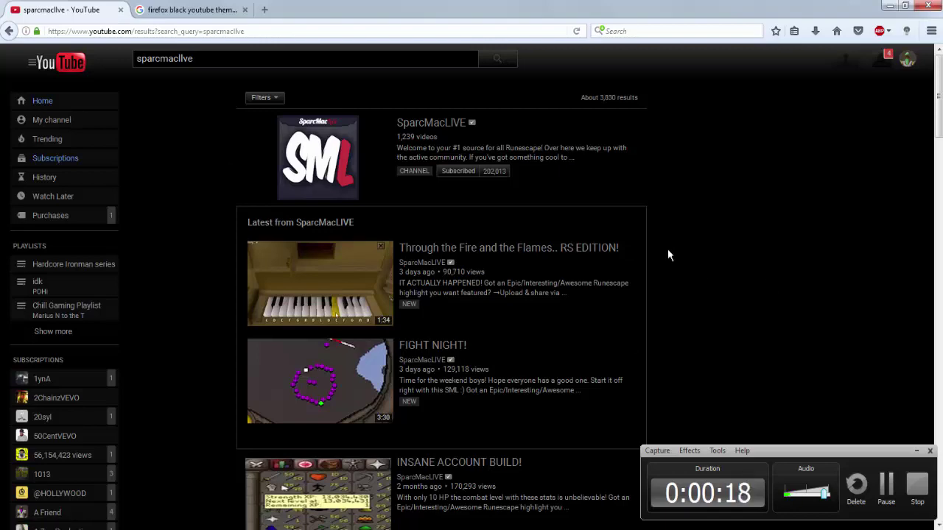
# - From the 'firefox black youtube theme' Google results, open Firefox's Add-ons Manager to see installed extensions
pyautogui.scroll(-2, 669, 251)
pyautogui.scroll(-2, 666, 255)
pyautogui.scroll(4, 666, 255)
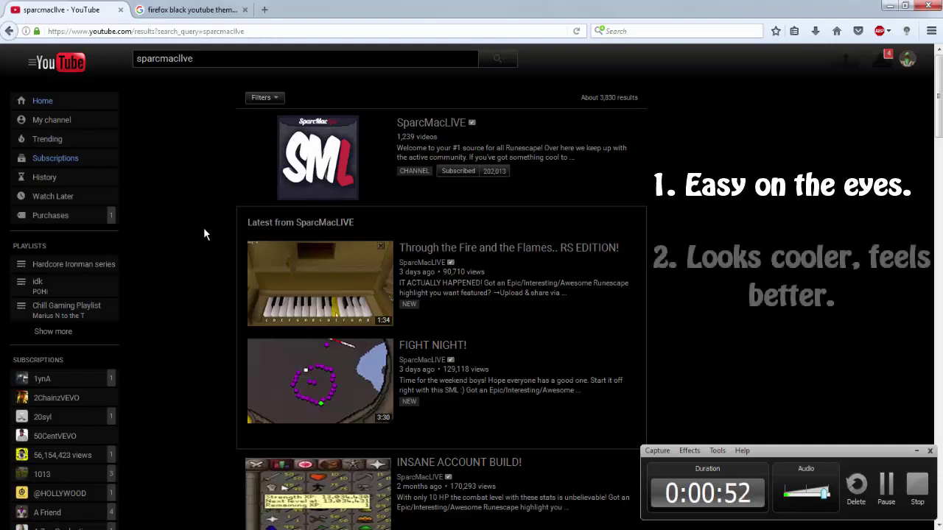
pyautogui.click(308, 134)
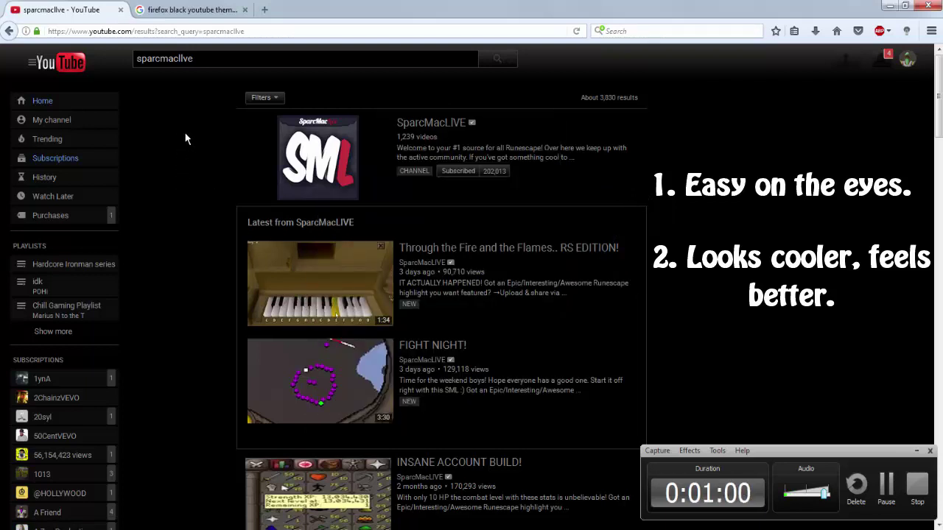
pyautogui.scroll(-1, 187, 137)
pyautogui.scroll(1, 188, 145)
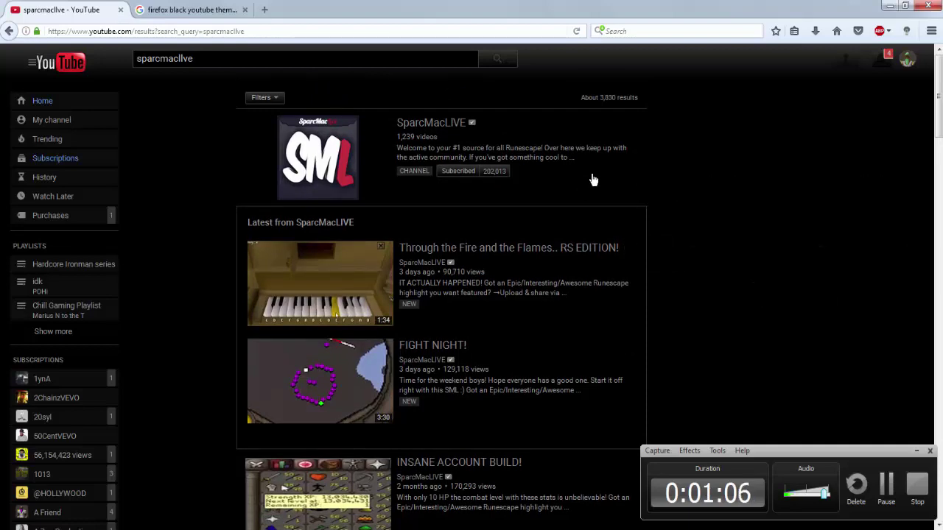
pyautogui.click(186, 9)
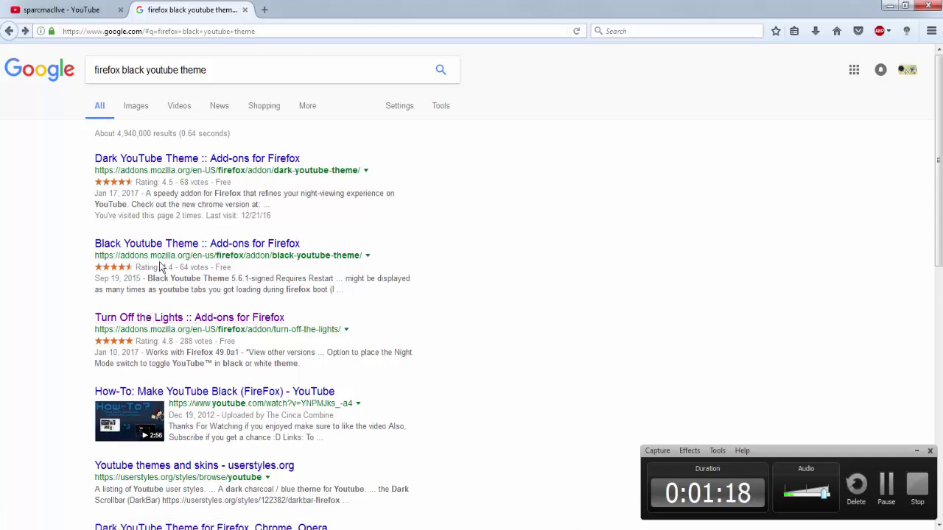
pyautogui.click(931, 31)
pyautogui.click(899, 222)
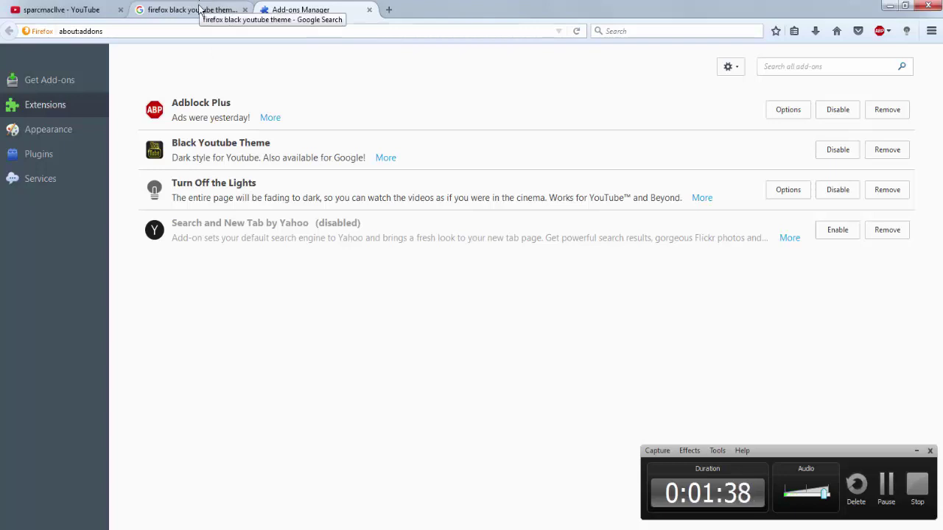
# - Return from the Add-ons Manager to the 'firefox black youtube theme' Google results
pyautogui.click(197, 12)
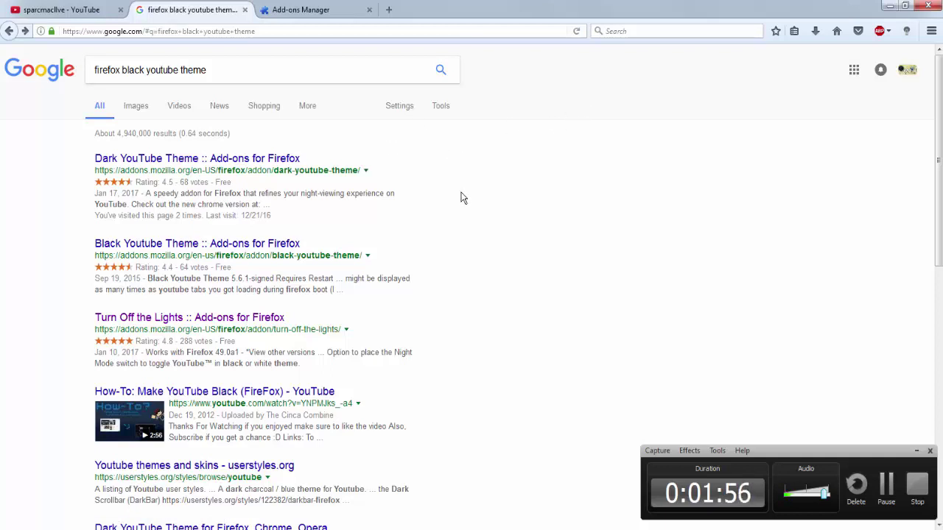
# - Return to the SparcMacLIVE YouTube results and look over them
pyautogui.click(61, 10)
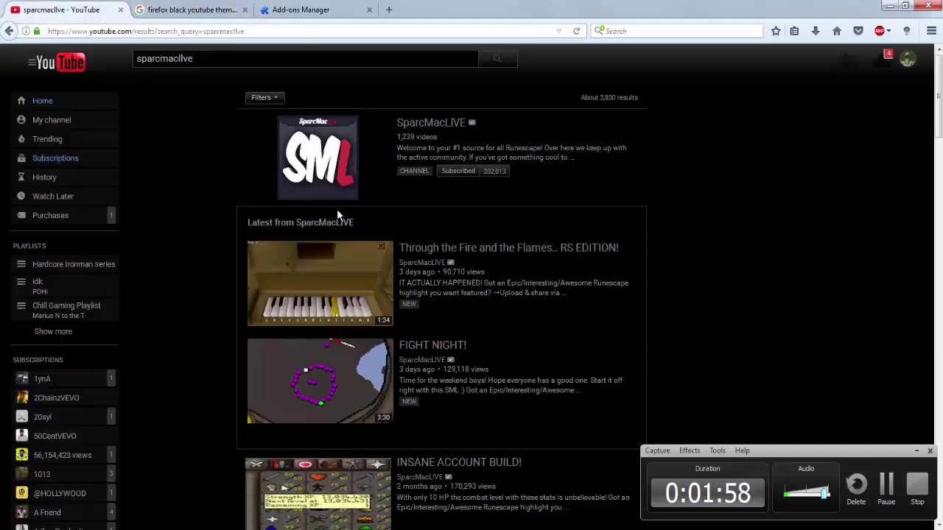
pyautogui.scroll(-4, 375, 202)
pyautogui.scroll(-2, 375, 213)
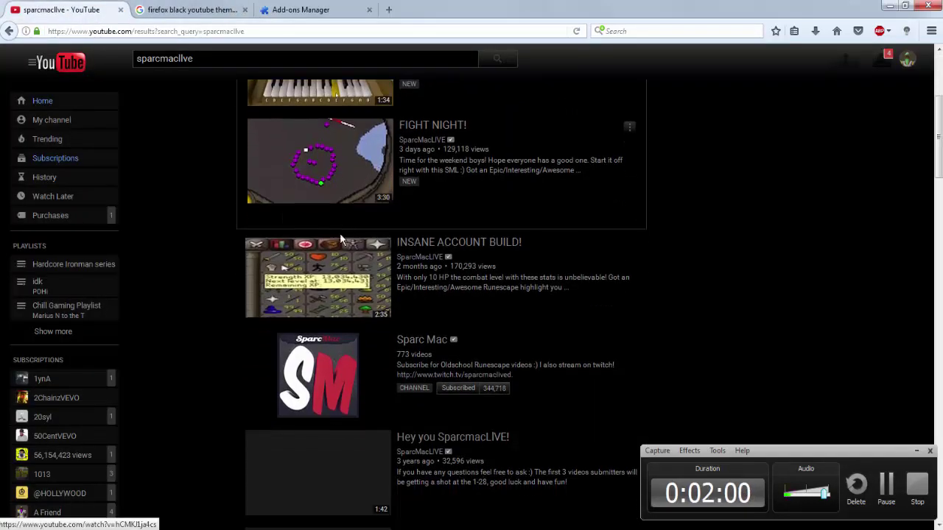
pyautogui.scroll(5, 505, 249)
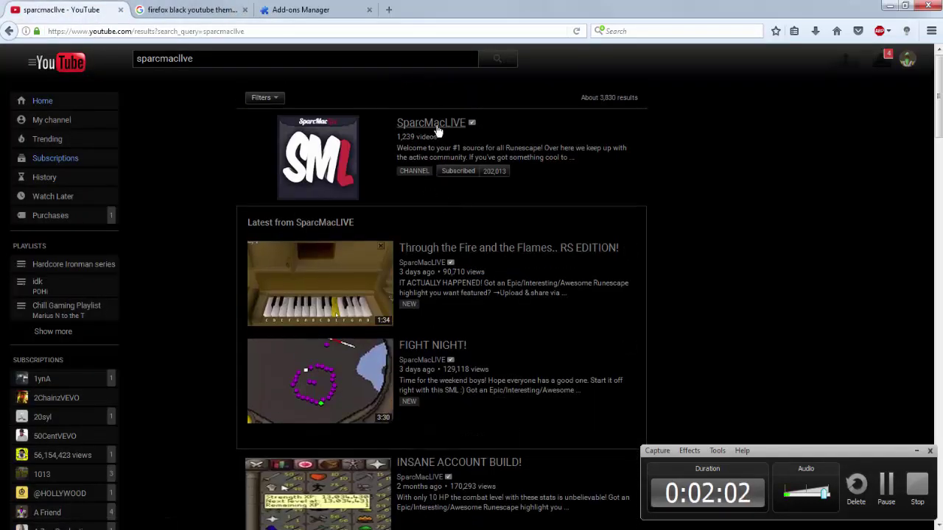
# - Open the SparcMacLIVE channel, browse its dark-styled uploads, then go back to the Google results
pyautogui.click(433, 126)
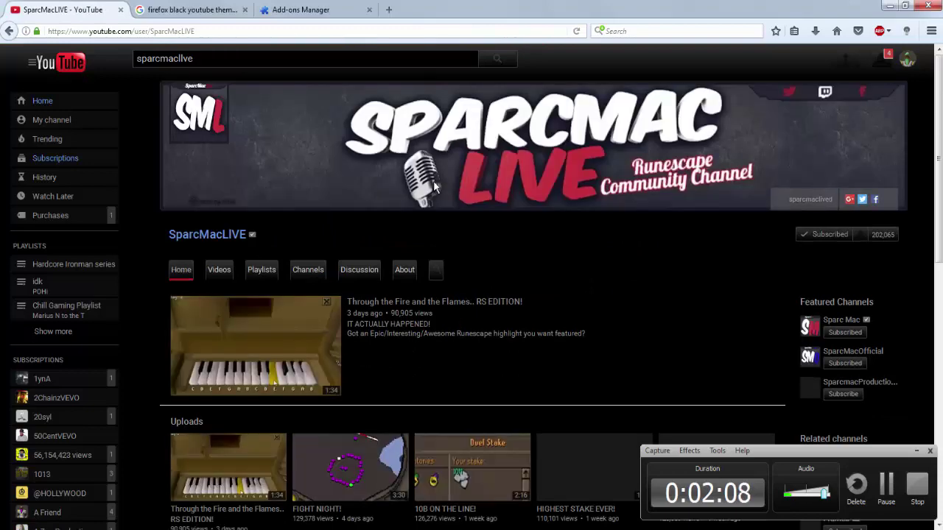
pyautogui.scroll(-2, 433, 187)
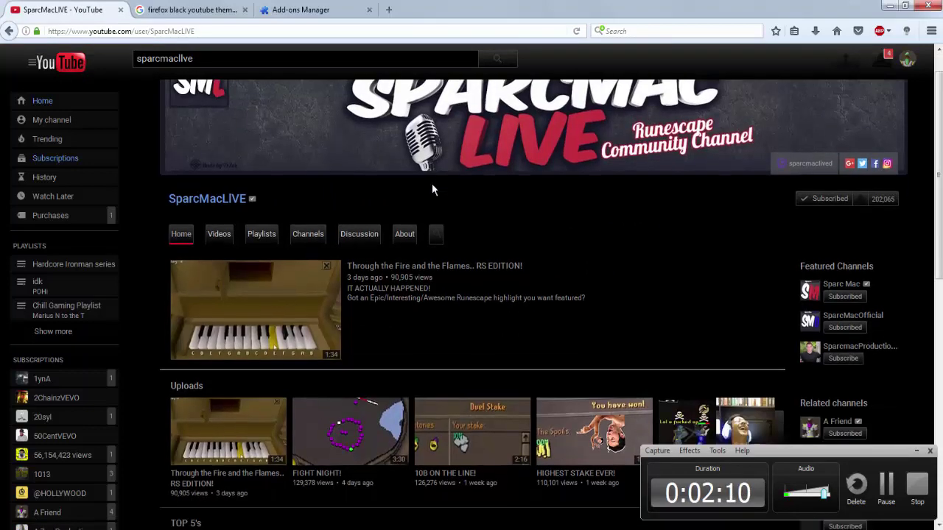
pyautogui.scroll(-4, 566, 188)
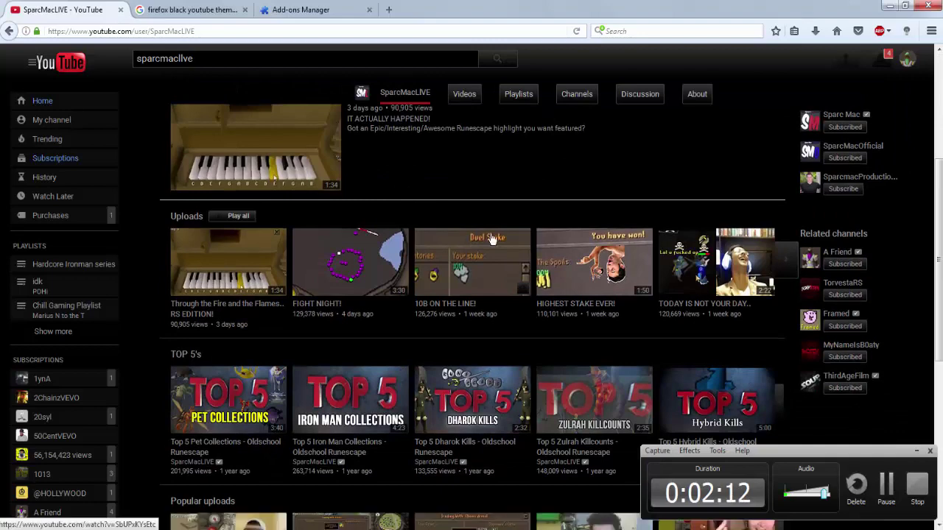
pyautogui.scroll(-2, 633, 251)
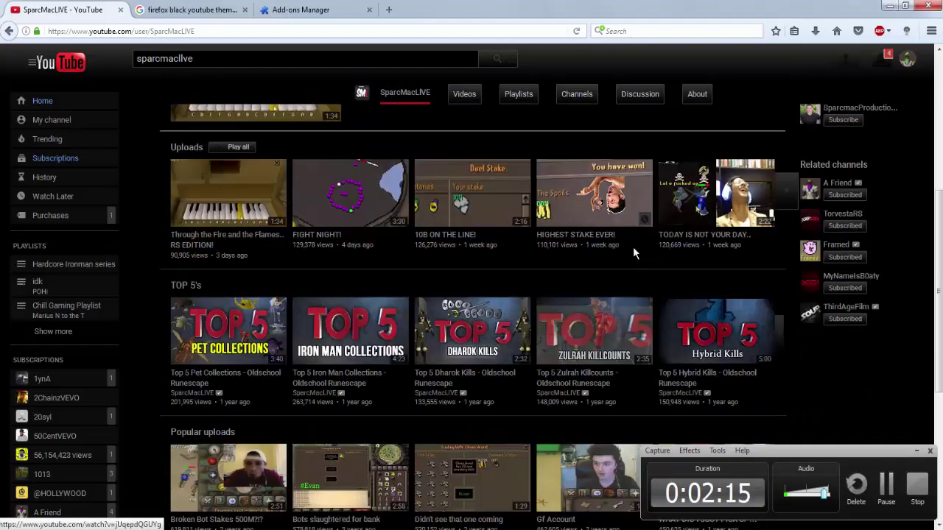
pyautogui.scroll(-4, 633, 247)
pyautogui.scroll(-3, 632, 247)
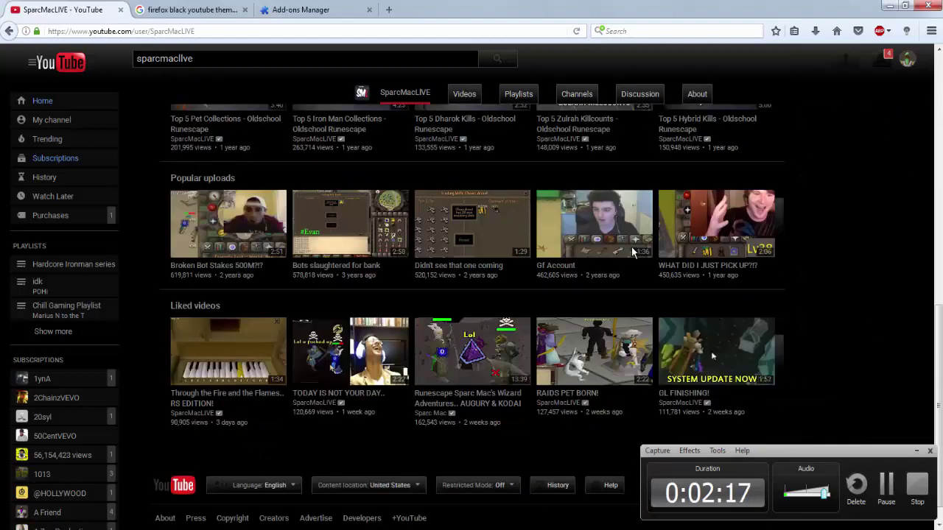
pyautogui.scroll(10, 485, 189)
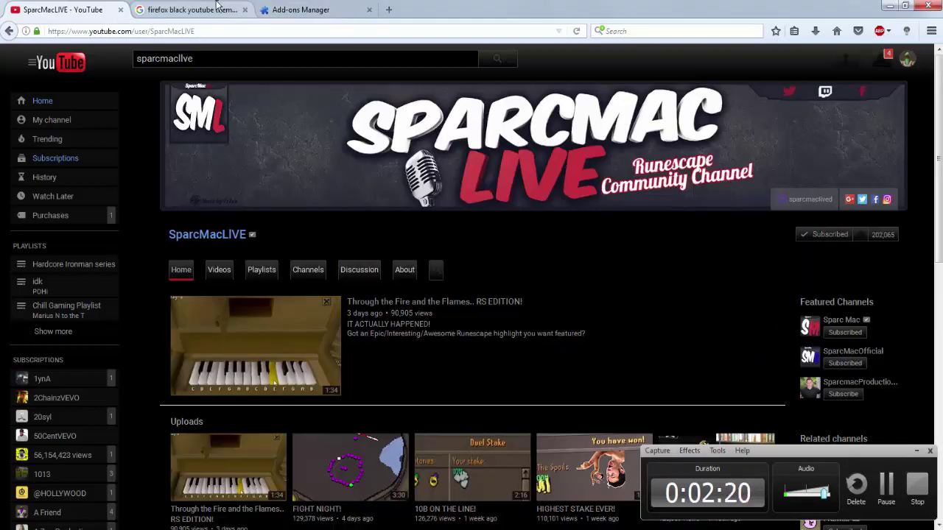
pyautogui.click(206, 10)
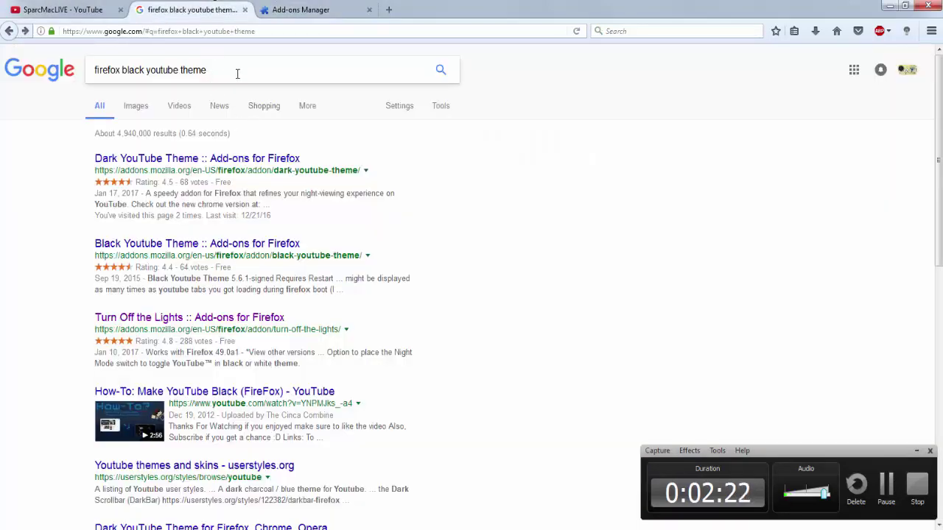
# - Clear the search query, load and reload Google's home page, briefly checking installed extensions
pyautogui.moveTo(234, 67); pyautogui.dragTo(3, 60)
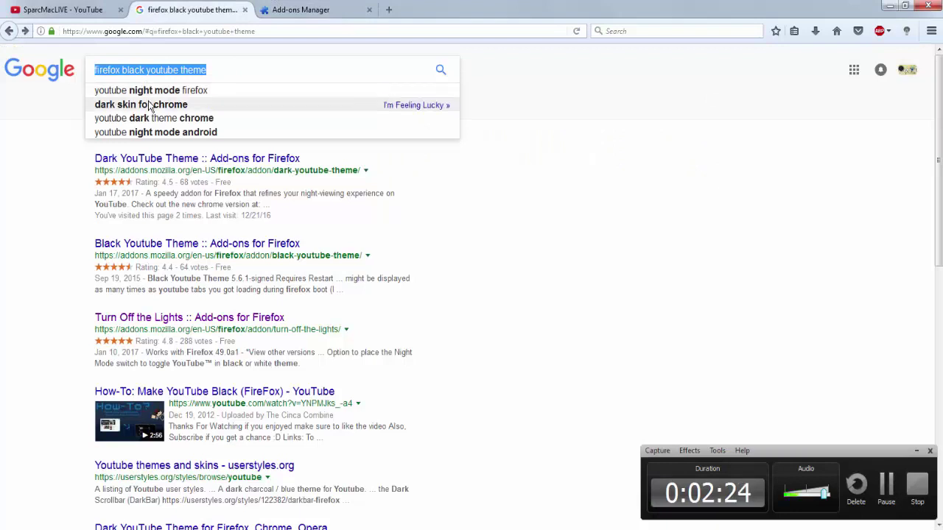
pyautogui.press('BackSpace')
pyautogui.click(838, 31)
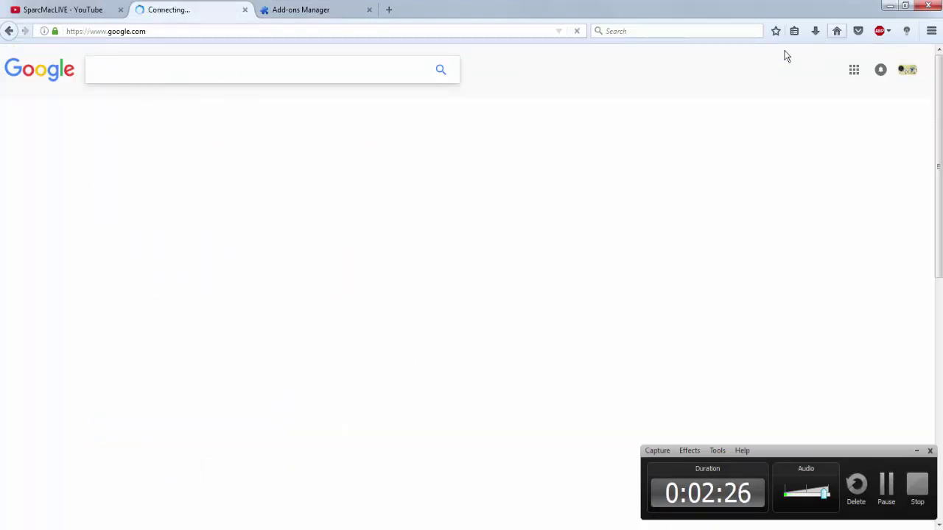
pyautogui.click(342, 6)
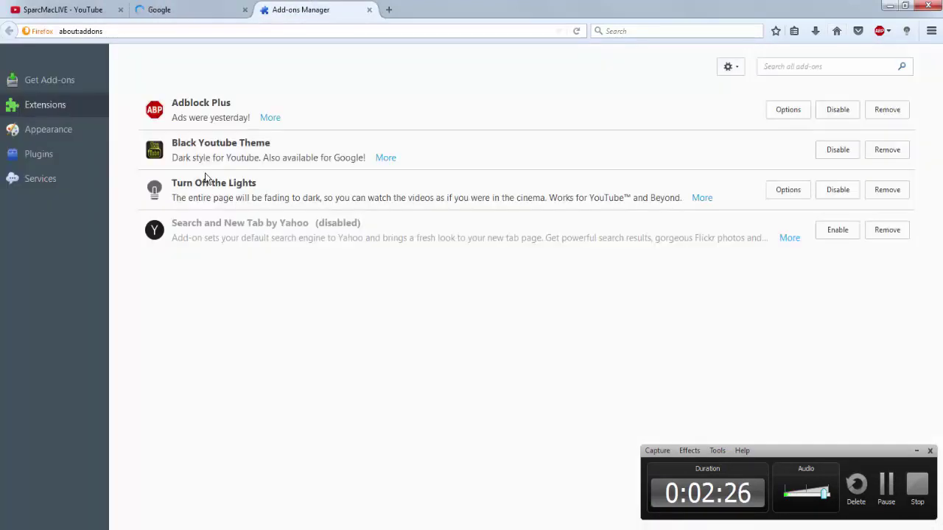
pyautogui.click(155, 14)
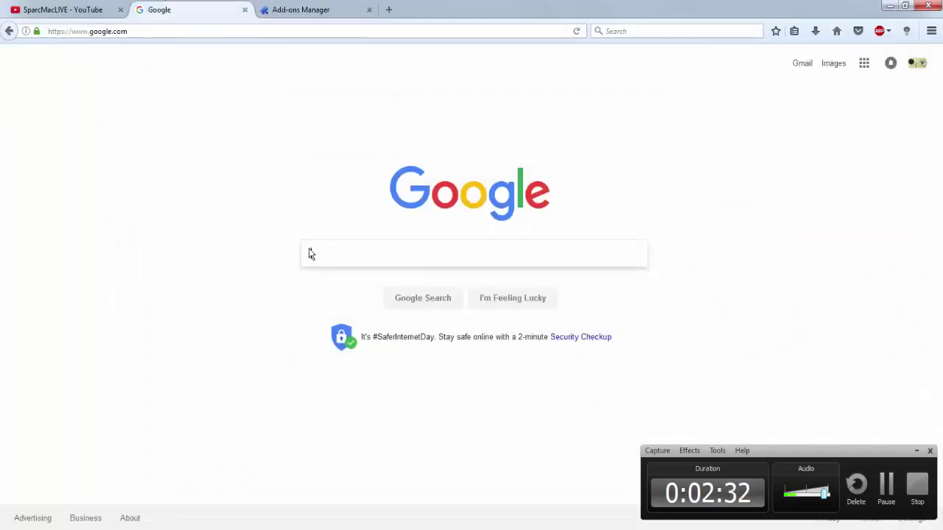
pyautogui.press('F5')
# - Search for 'firefox black youtube theme' and open the Black Youtube Theme add-on page
pyautogui.write('firefox b')
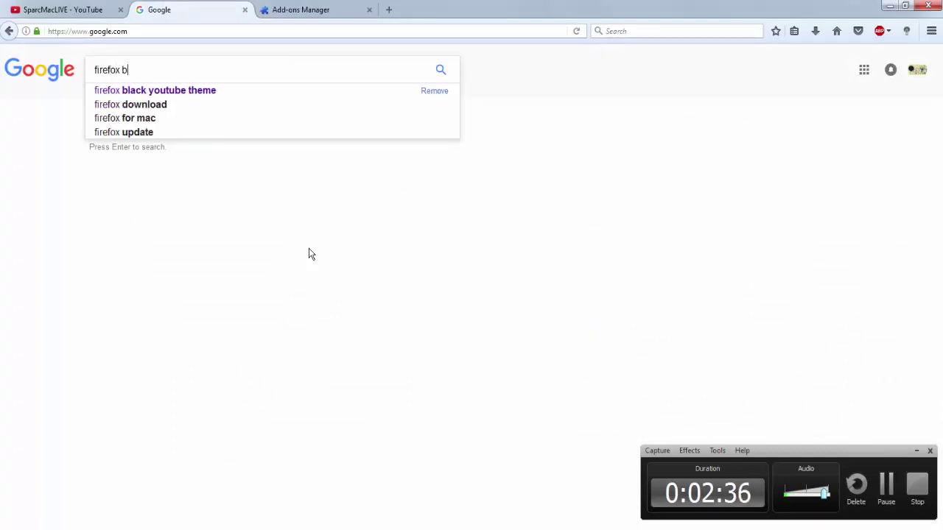
pyautogui.write('lack youtube theme')
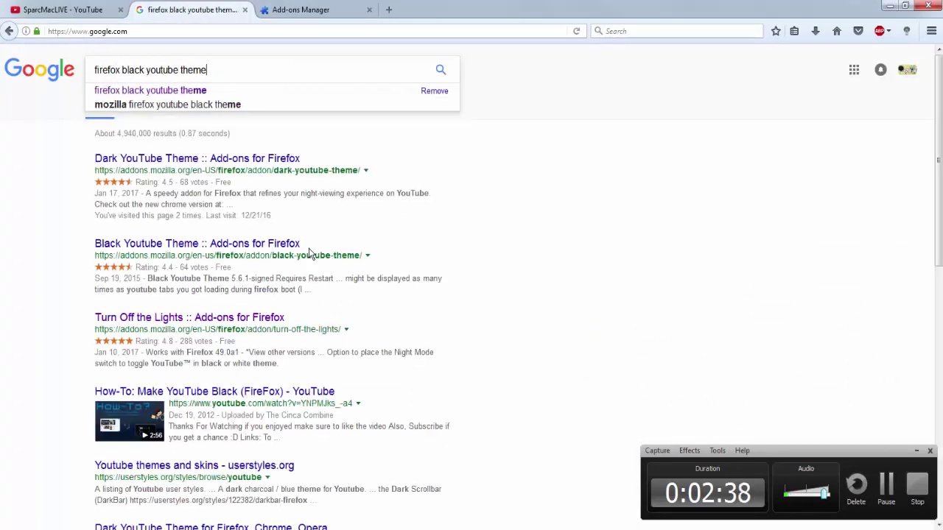
pyautogui.press('Return')
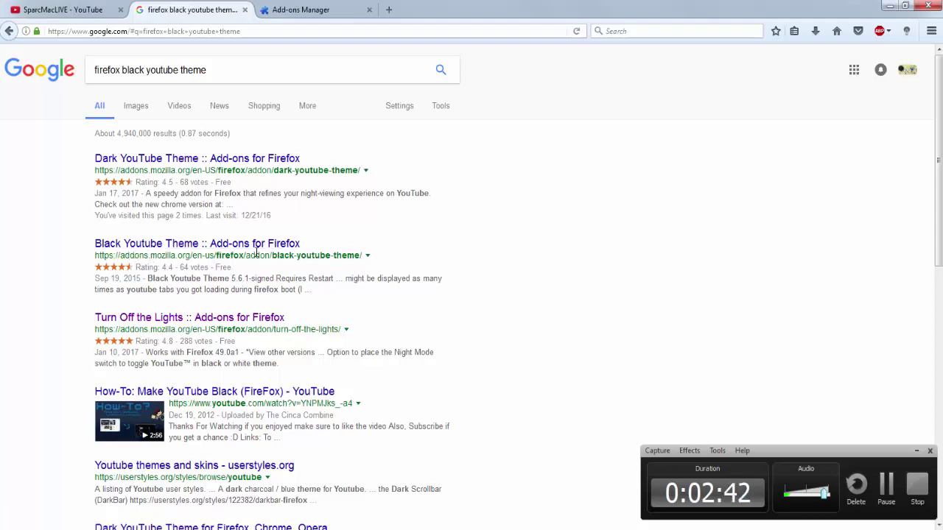
pyautogui.click(174, 246)
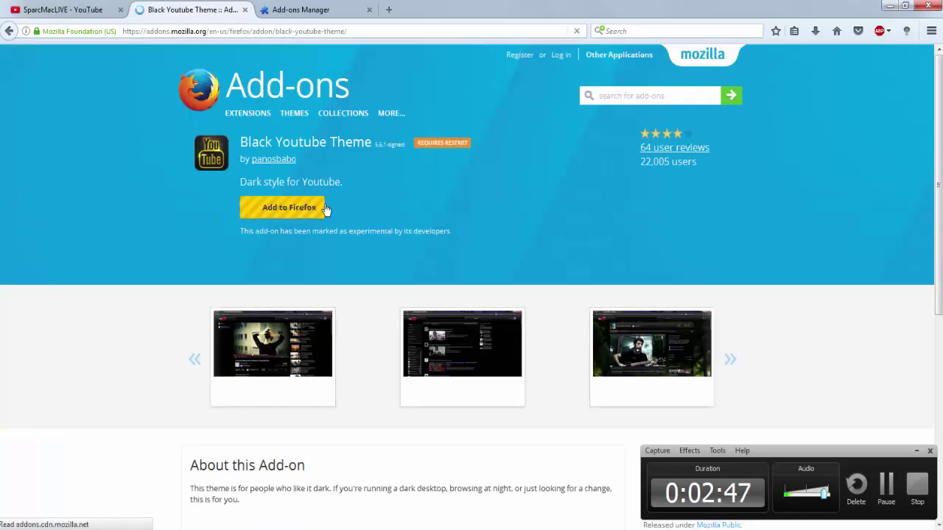
# - Add Black Youtube Theme to Firefox and confirm the installation
pyautogui.click(295, 208)
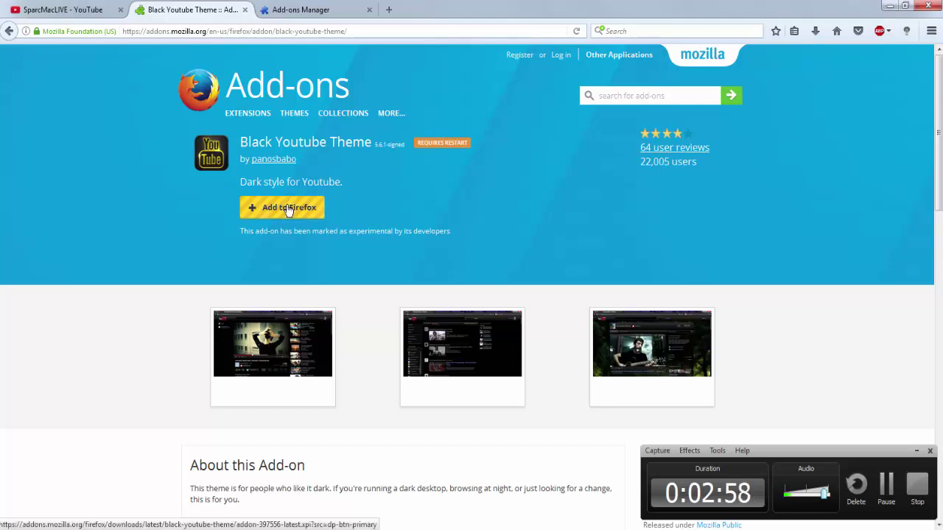
pyautogui.click(288, 208)
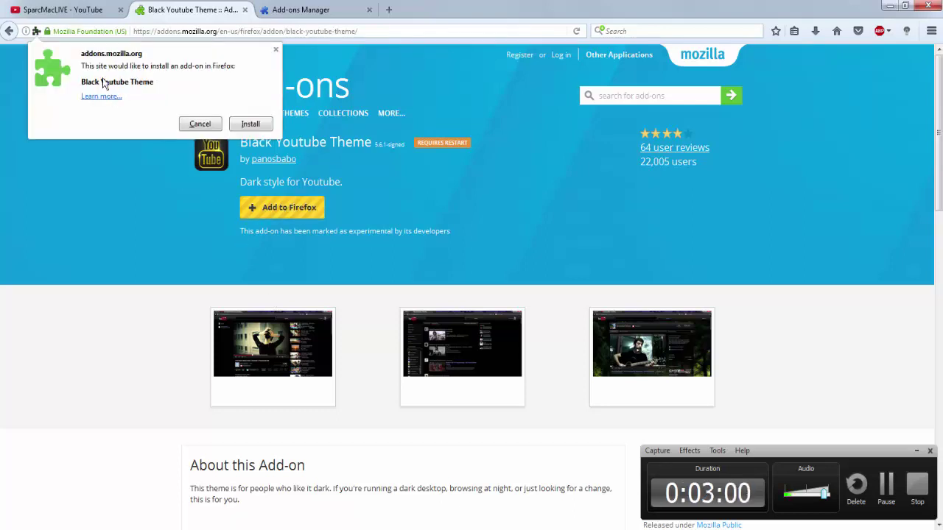
pyautogui.click(251, 125)
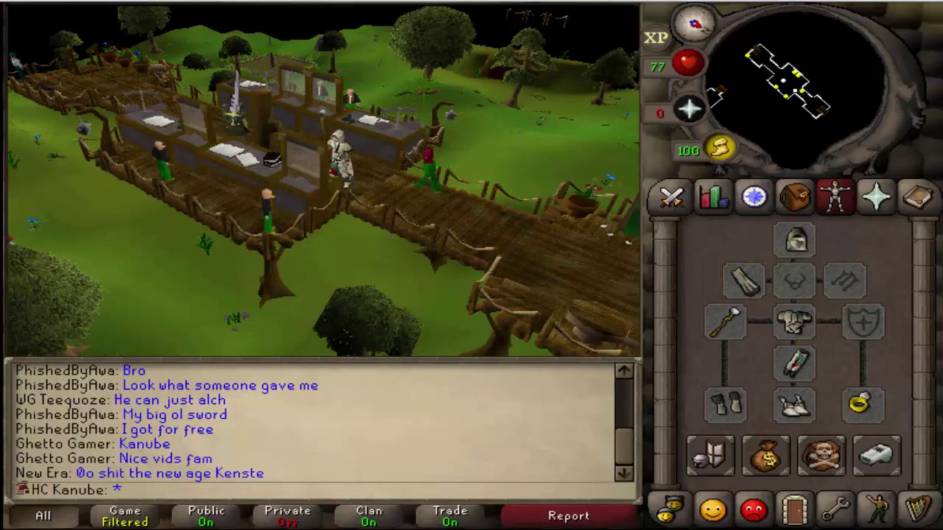
# - Switch RuneScape's side panel to the Inventory to show the carried item stacks
pyautogui.click(773, 200)
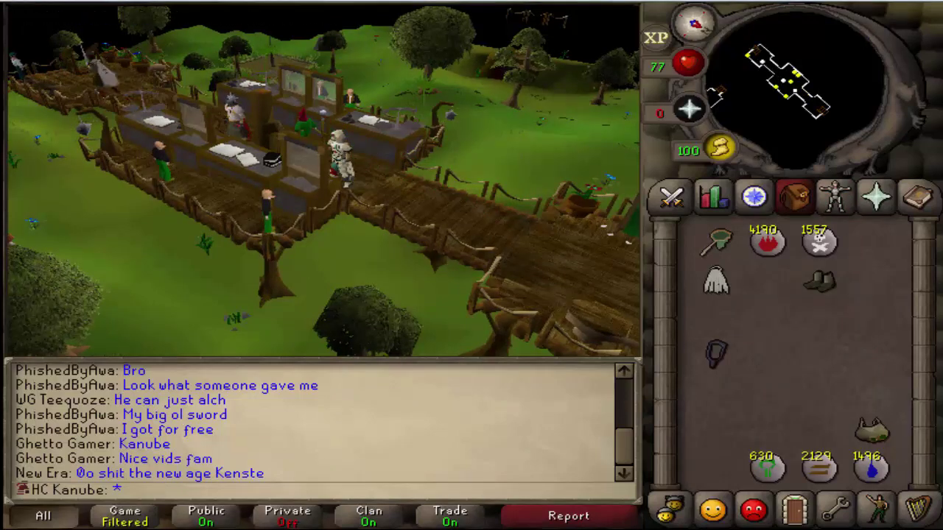